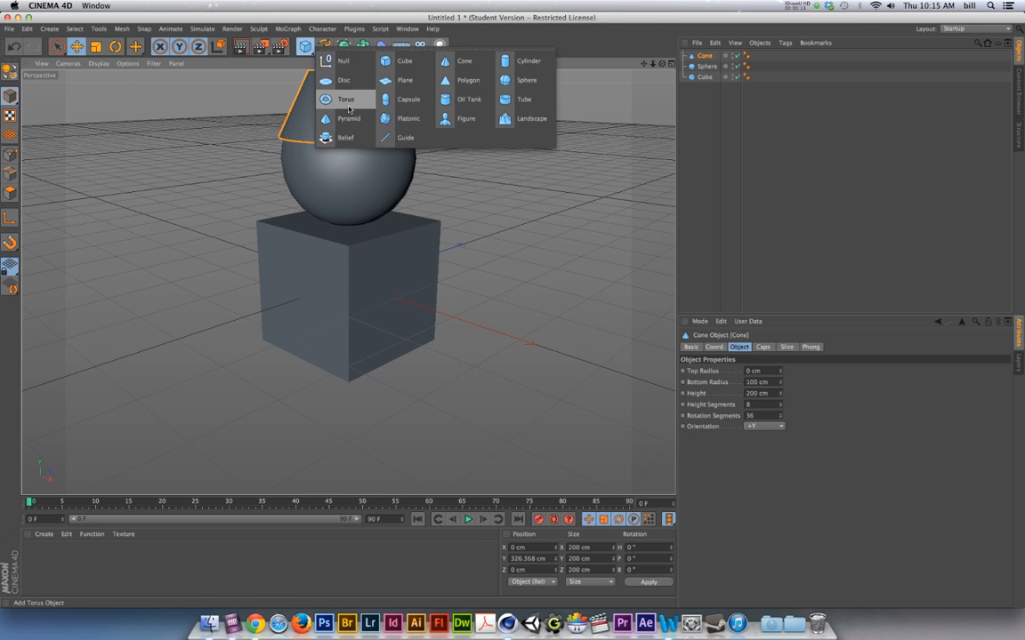
- Add a pyramid, move it about 268 cm along the X axis, and delete it again
click(345, 118)
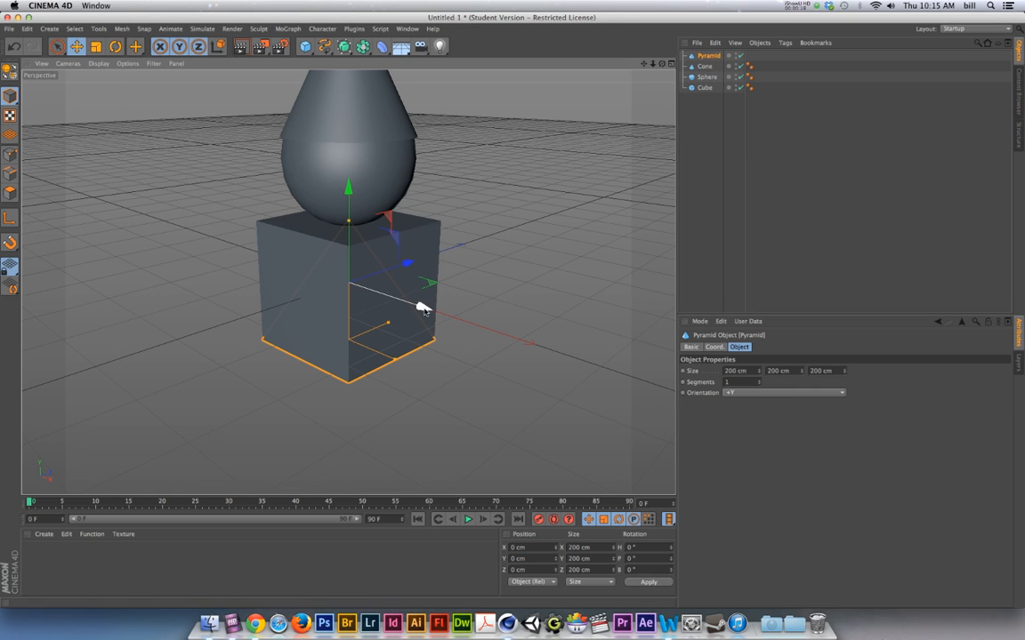
drag(424, 308, 590, 363)
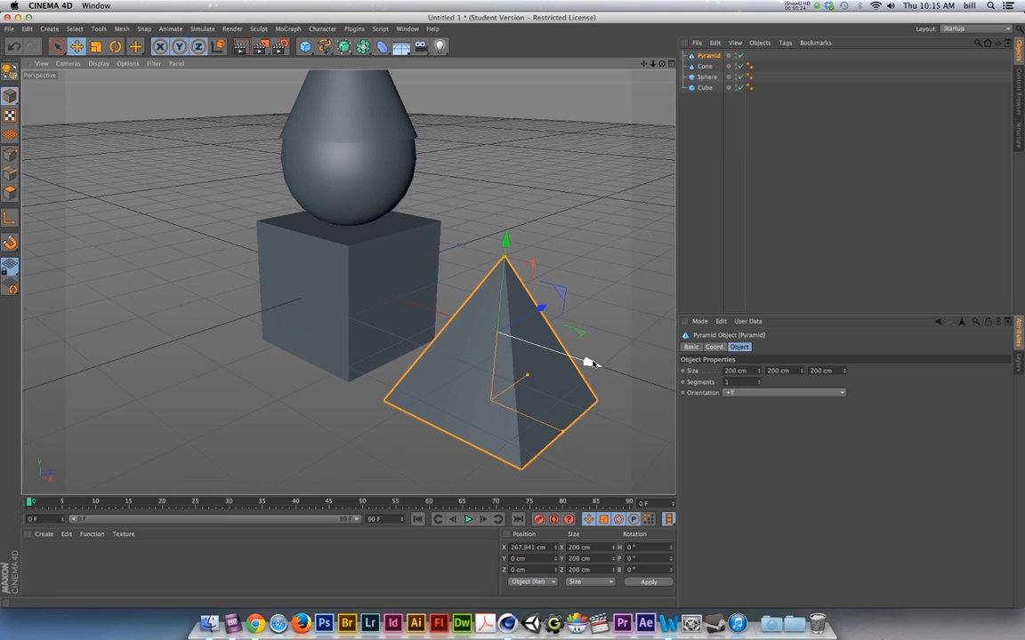
key(Delete)
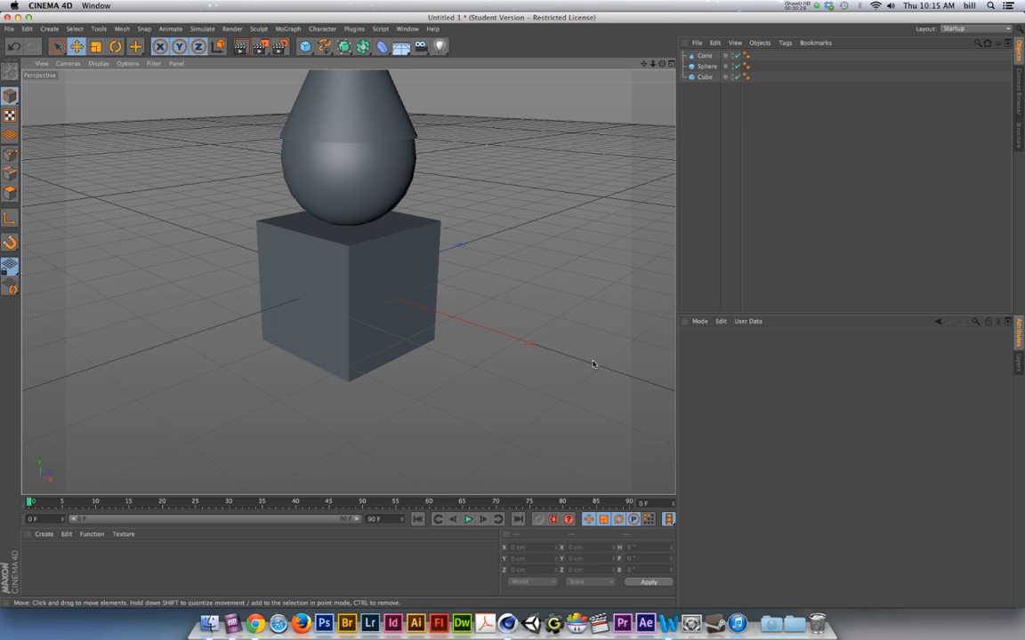
- Select the cube and set its X size to 400 cm
click(705, 57)
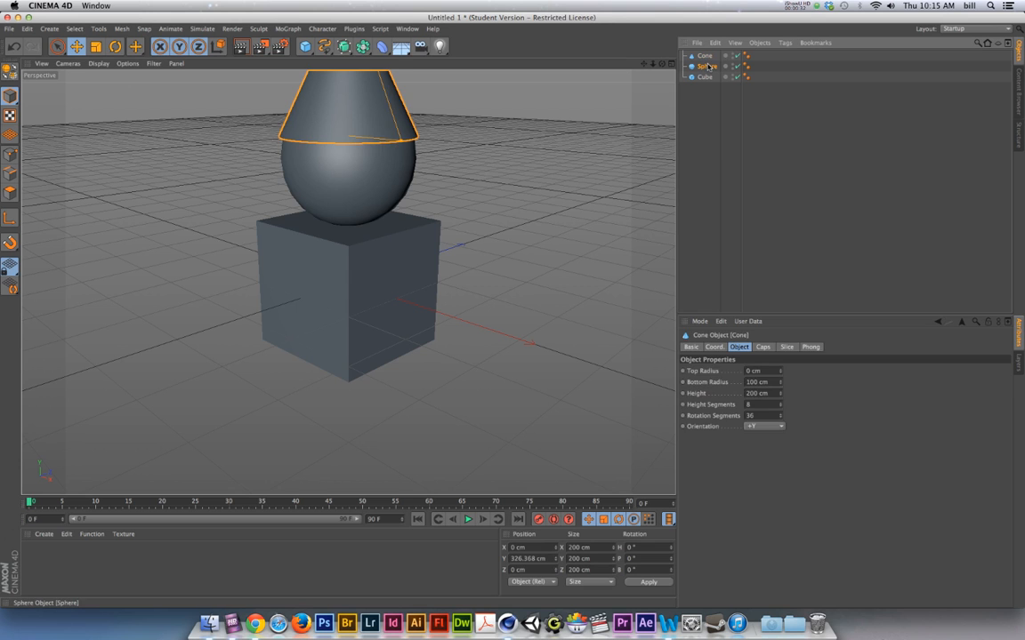
click(704, 76)
click(706, 66)
click(705, 77)
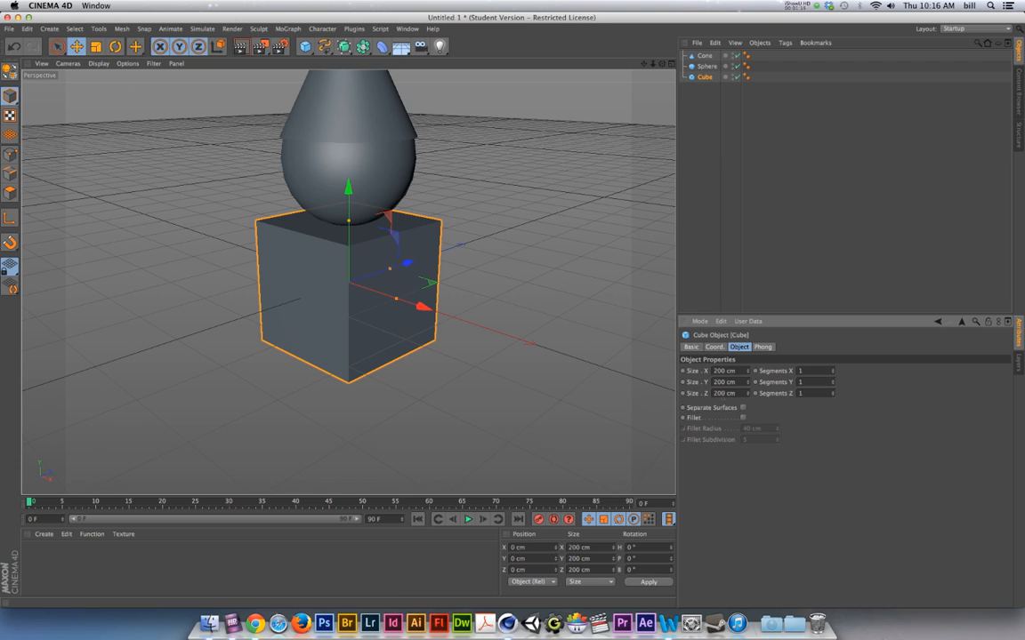
double_click(722, 371)
text(400)
key(Return)
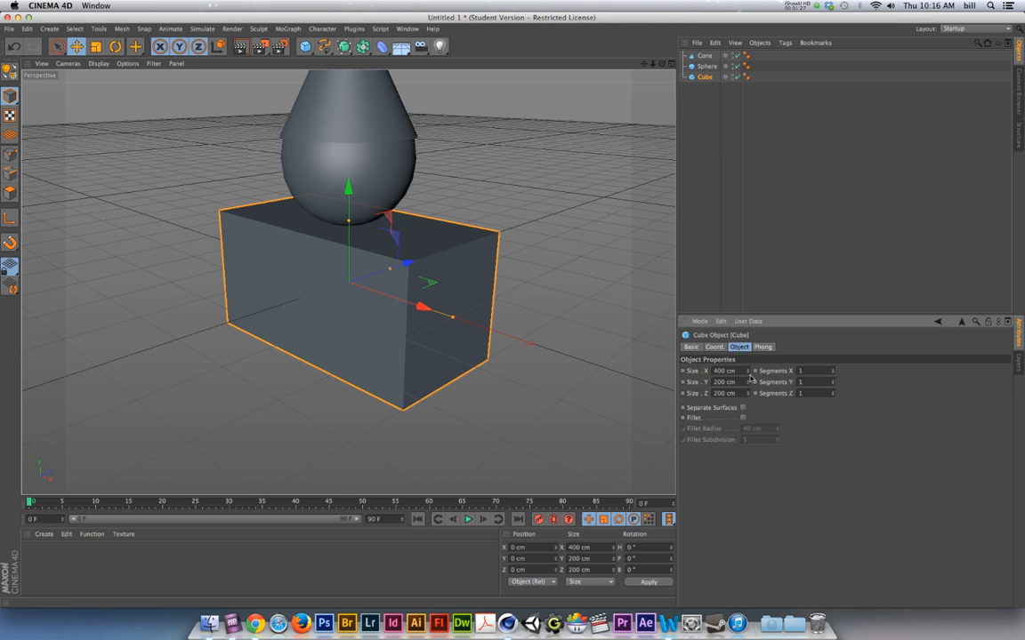
- Decrease the cube's X size in 1 cm increments to 383 cm
click(747, 375)
click(748, 374)
click(748, 374)
click(748, 374)
click(748, 374)
click(748, 374)
click(748, 374)
click(748, 374)
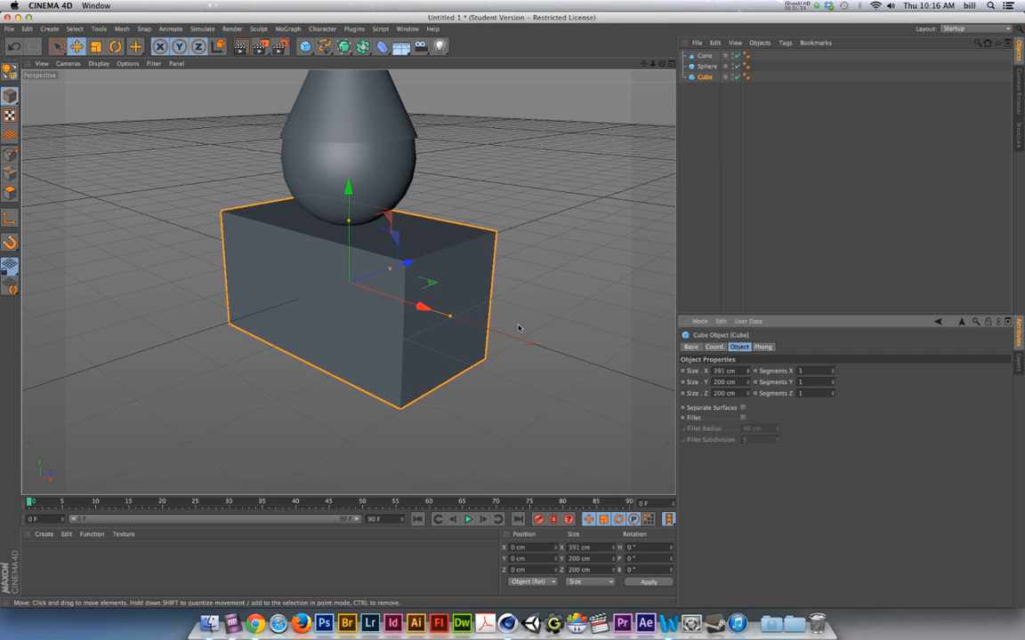
click(748, 374)
click(748, 374)
click(748, 375)
click(748, 374)
click(748, 375)
click(748, 374)
click(748, 374)
click(748, 374)
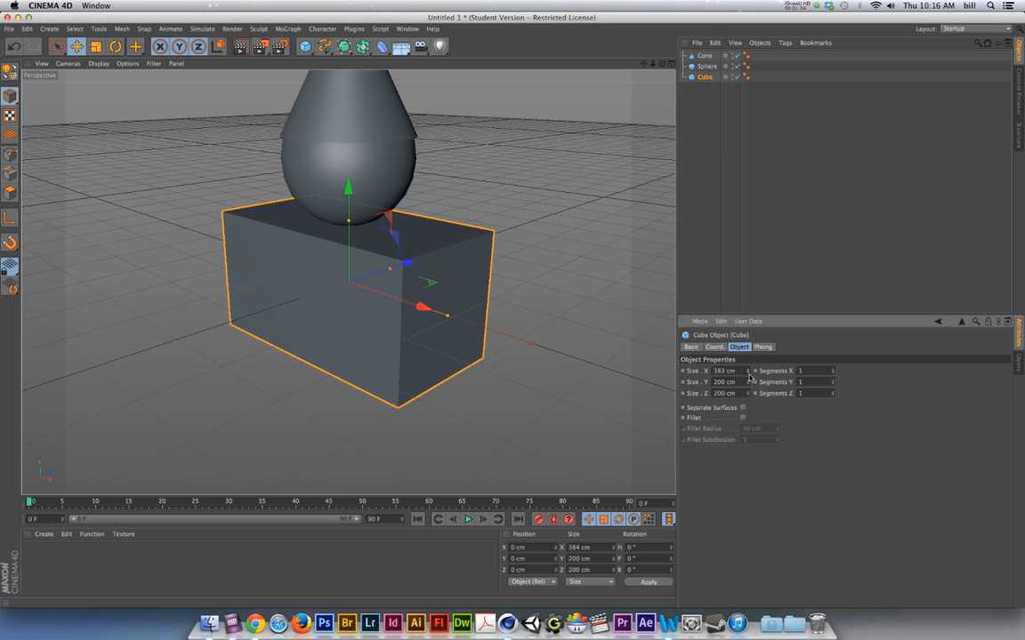
- Increase the cube's X size to 405 cm
click(748, 370)
click(749, 371)
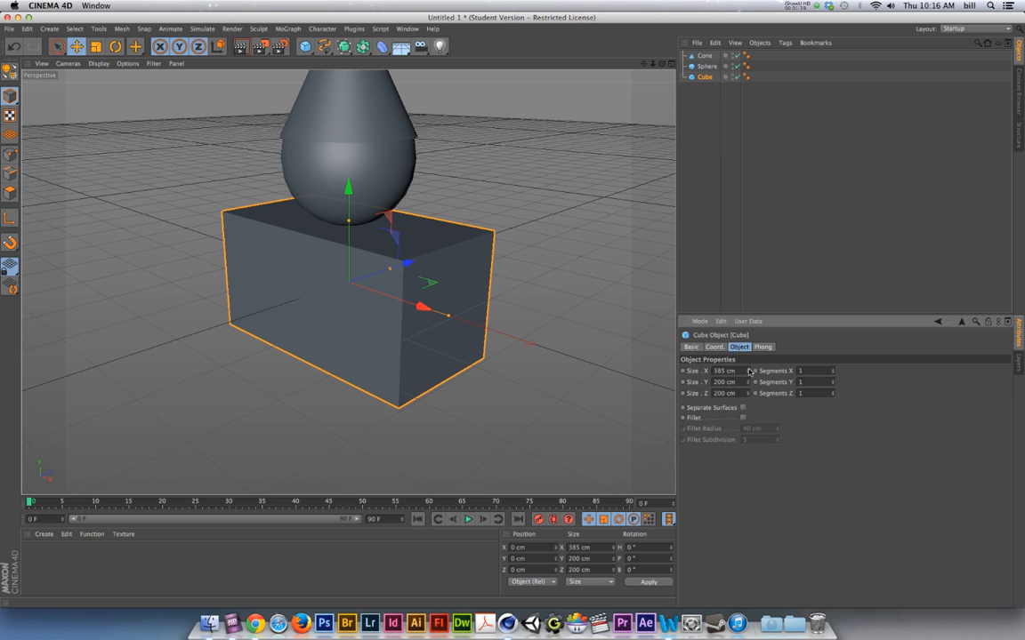
mouse_move(748, 374)
mouse_down()
mouse_move(748, 320)
mouse_move(747, 406)
mouse_move(748, 343)
mouse_move(748, 400)
mouse_move(749, 375)
mouse_up()
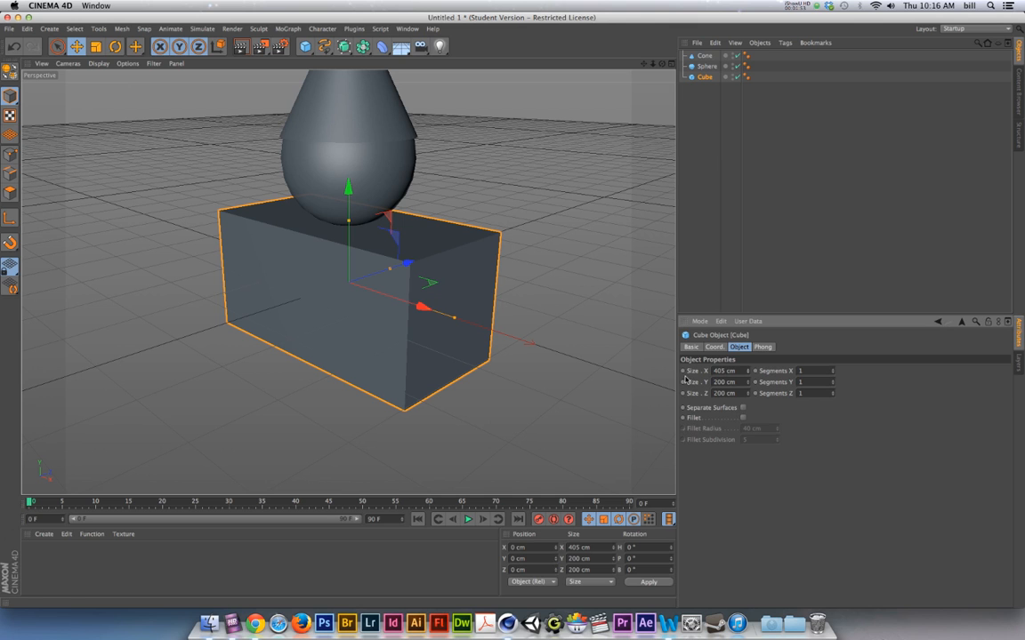
- Set the cube's X size back to 200 cm
drag(737, 371, 687, 372)
text(200)
key(Return)
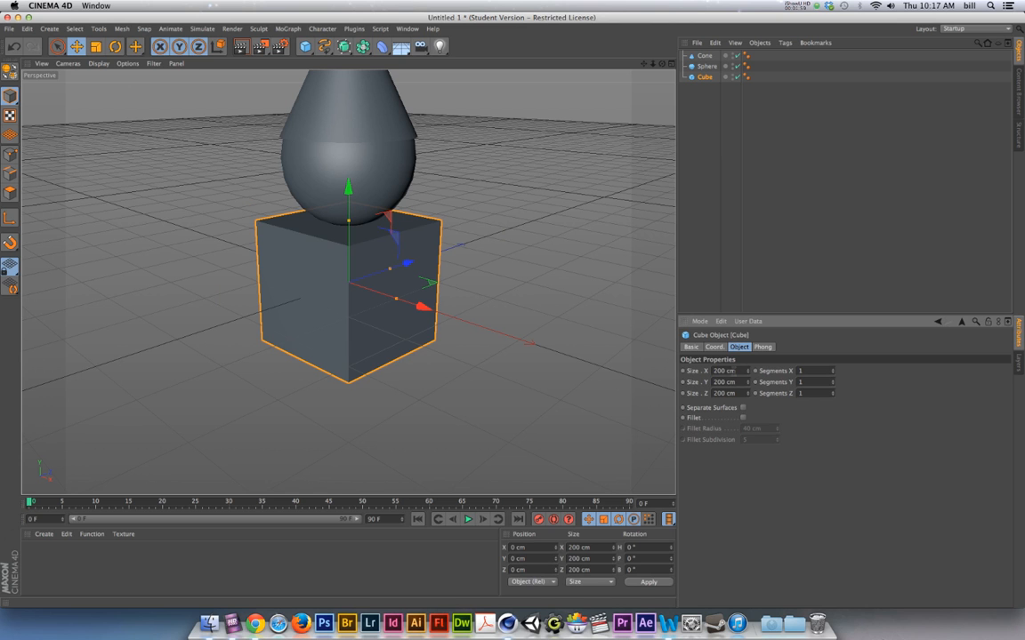
- Set the cube's X size to 300 cm
drag(737, 371, 712, 371)
text(300)
key(Return)
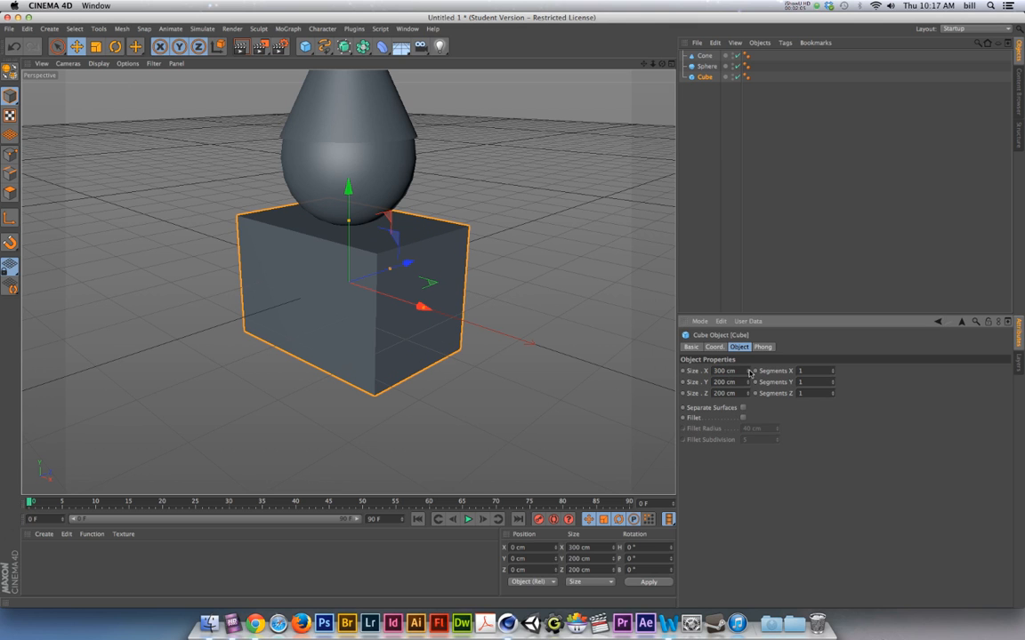
- Adjust the cube's X size, finishing at about 291 cm with its sizing handle in the viewport
drag(749, 374, 749, 374)
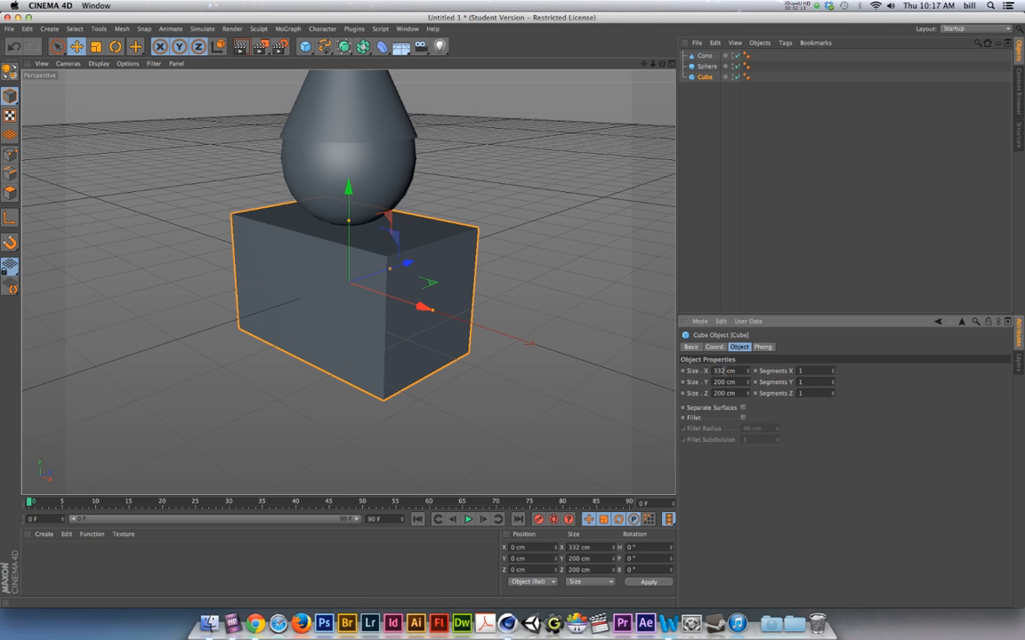
drag(749, 374, 749, 374)
drag(433, 313, 402, 327)
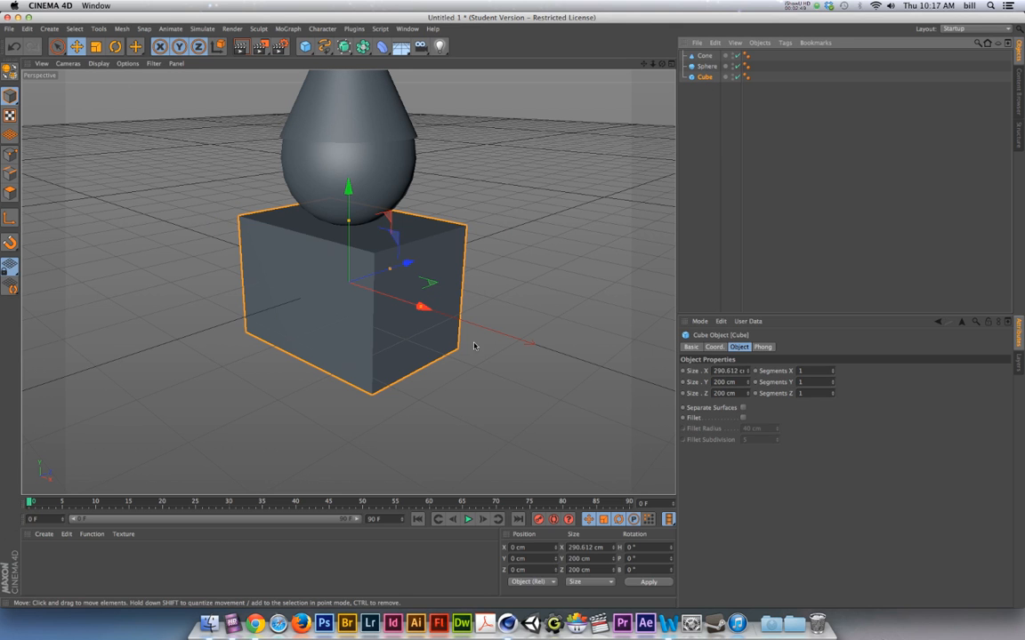
- Select the sphere and try adjusting its radius
click(705, 67)
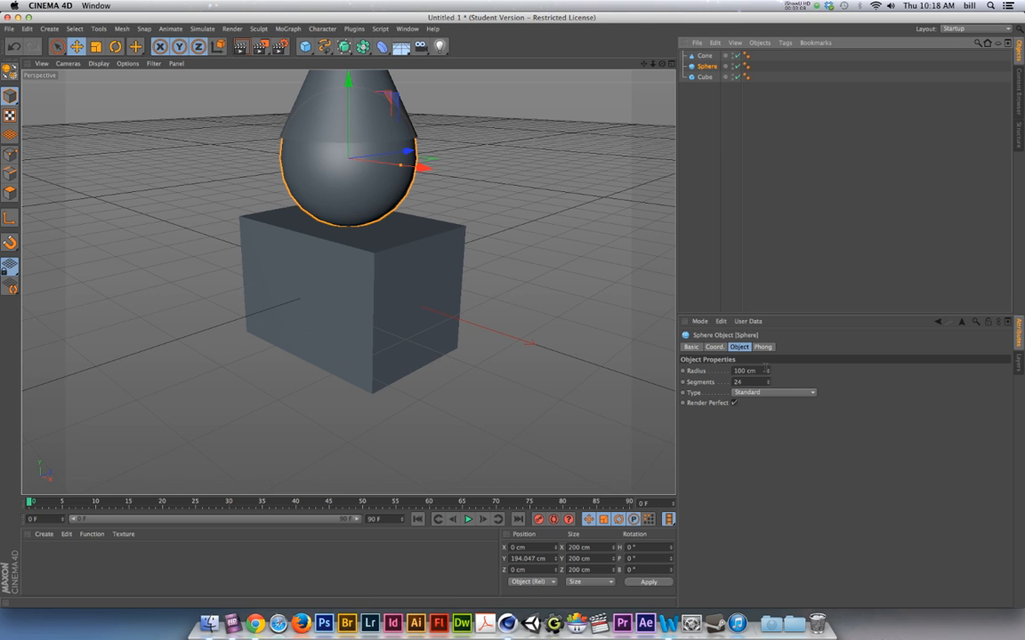
mouse_move(767, 372)
mouse_down()
mouse_move(767, 459)
mouse_move(767, 335)
mouse_move(767, 379)
mouse_move(766, 356)
mouse_up()
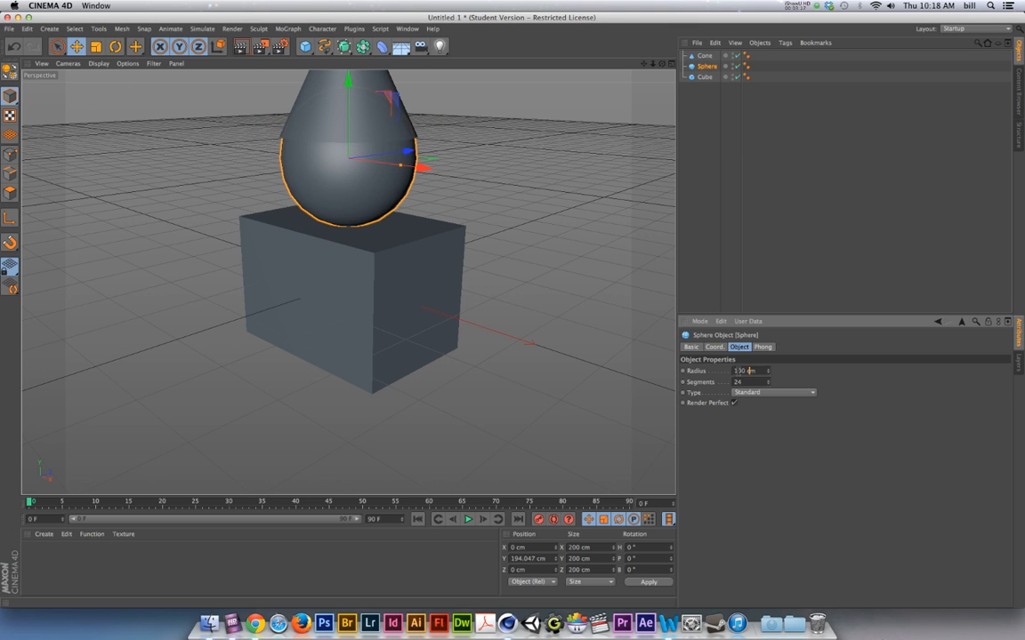
- Select the cone and reduce its height to 192 cm
click(705, 56)
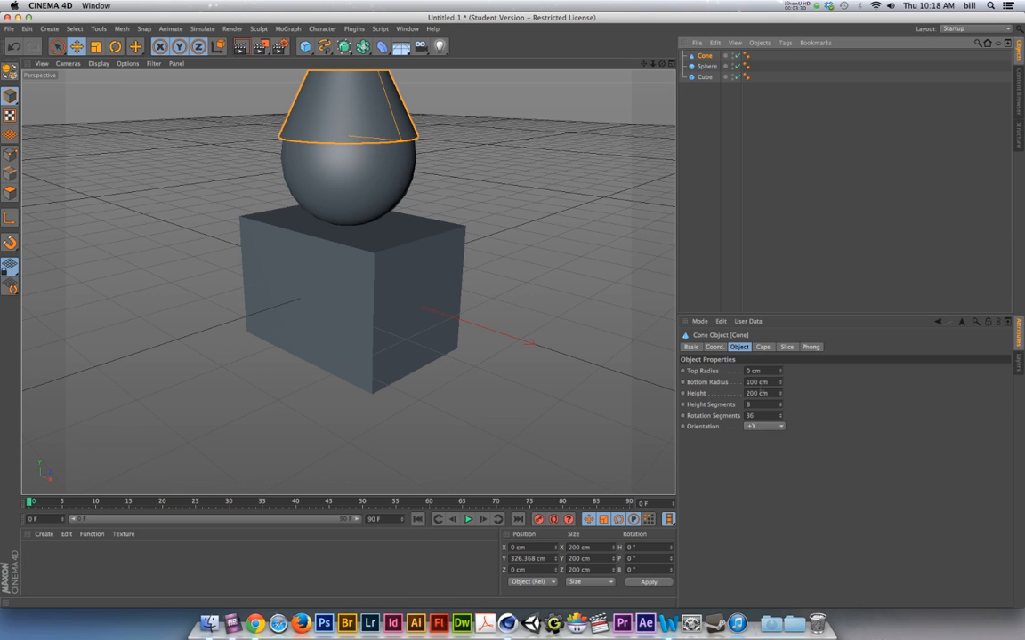
click(757, 393)
scroll(756, 393, down, 5)
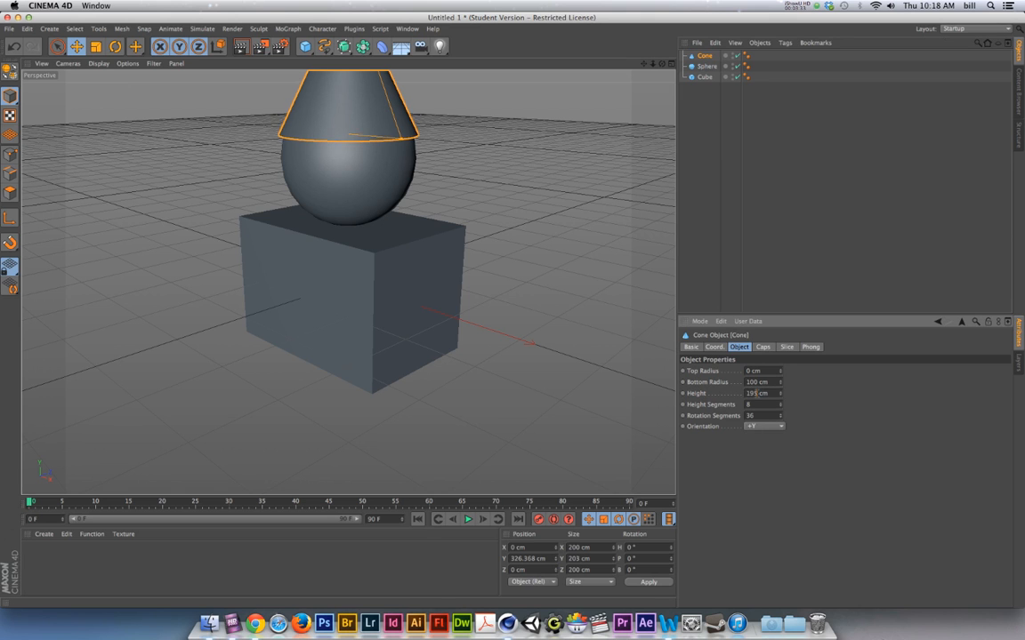
scroll(756, 393, down, 3)
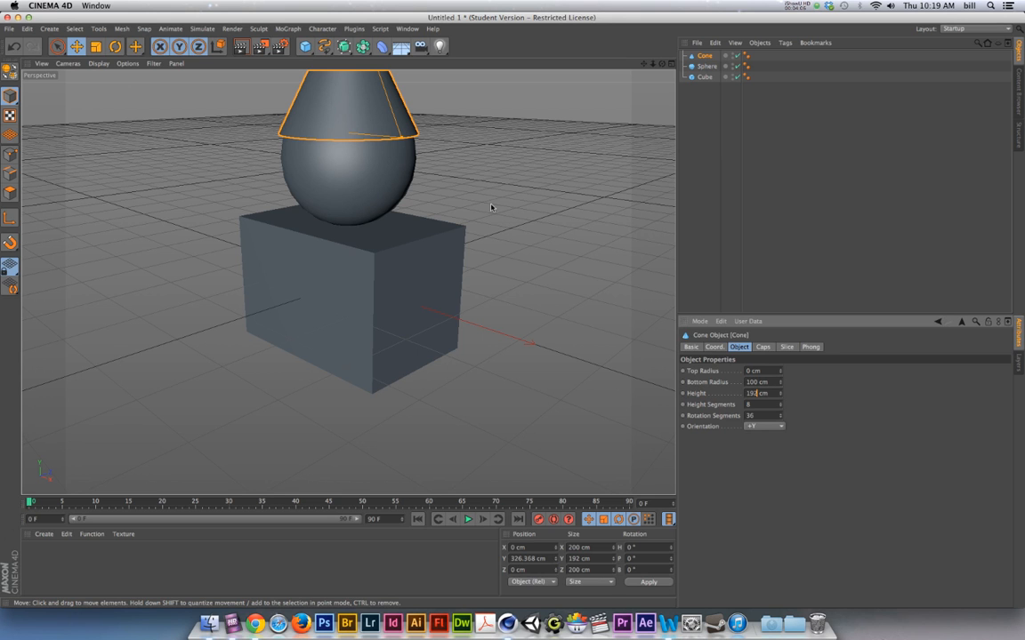
- Pan and zoom the perspective view to show the whole stack of cube, sphere and cone
click(644, 65)
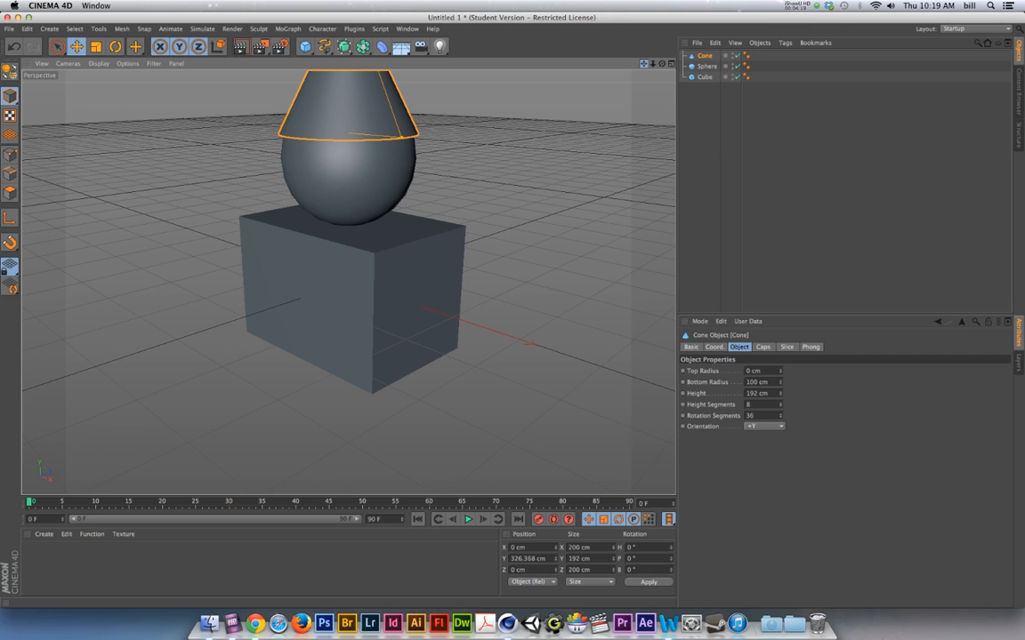
drag(564, 230, 569, 256)
drag(643, 63, 622, 147)
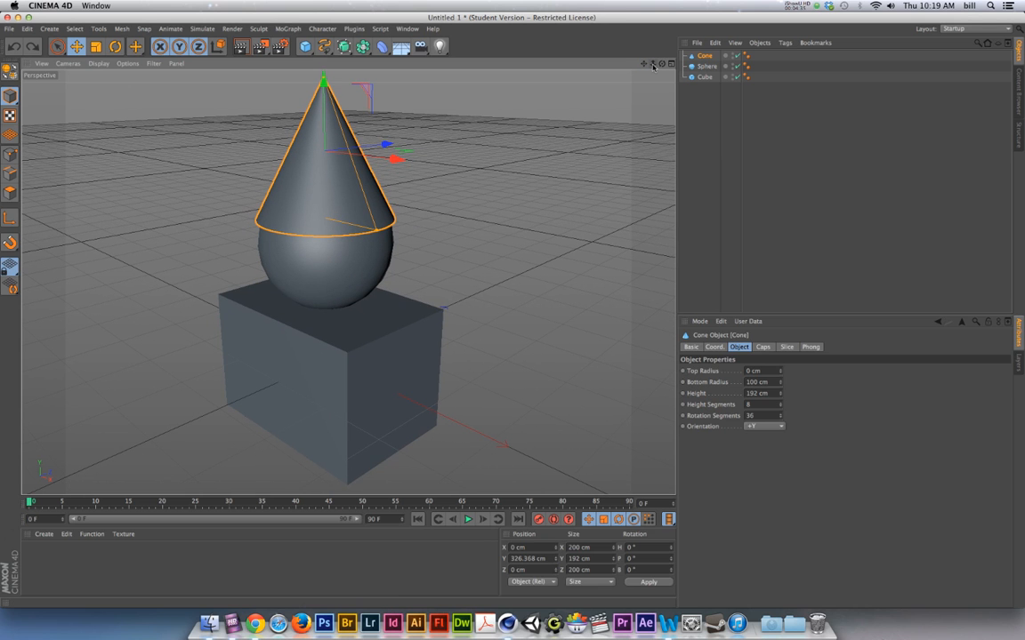
mouse_move(653, 65)
mouse_down()
mouse_move(596, 64)
mouse_move(676, 64)
mouse_move(622, 64)
mouse_move(662, 65)
mouse_move(646, 62)
mouse_up()
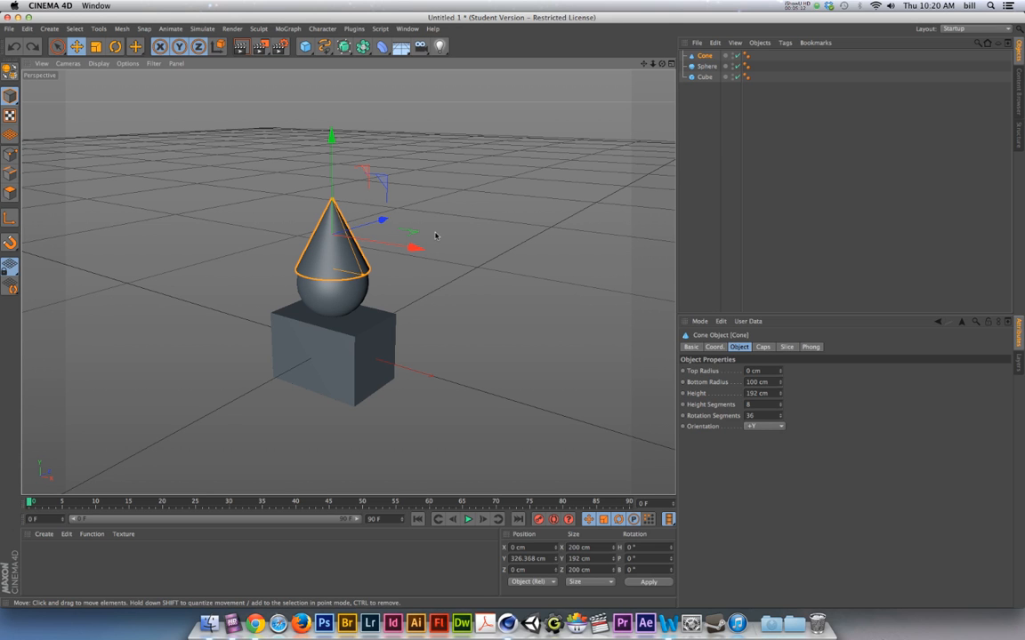
scroll(435, 283, up, 5)
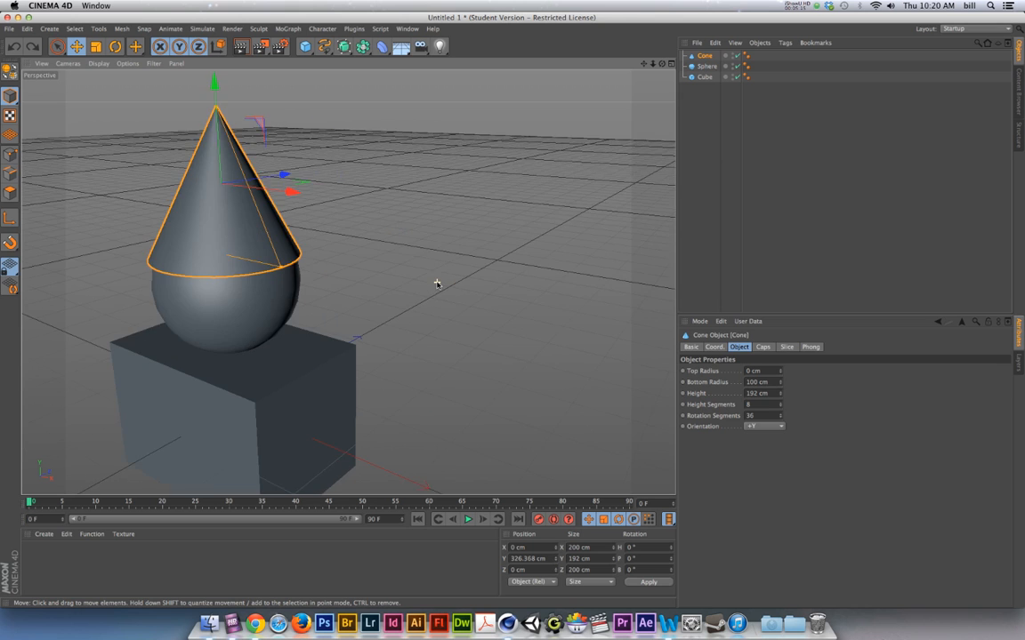
scroll(435, 283, down, 4)
scroll(322, 277, up, 2)
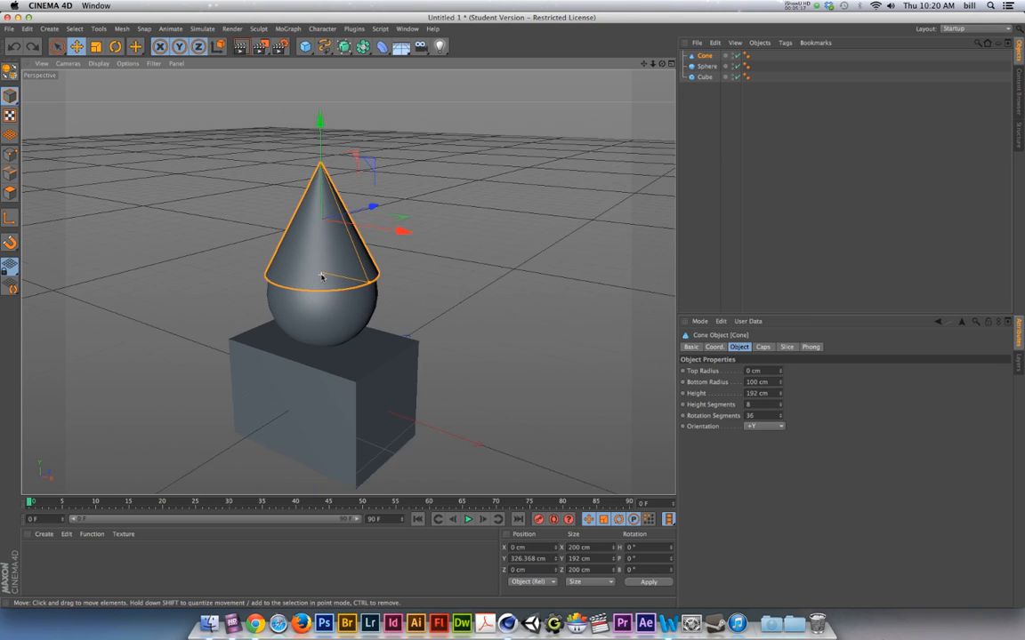
scroll(322, 278, up, 3)
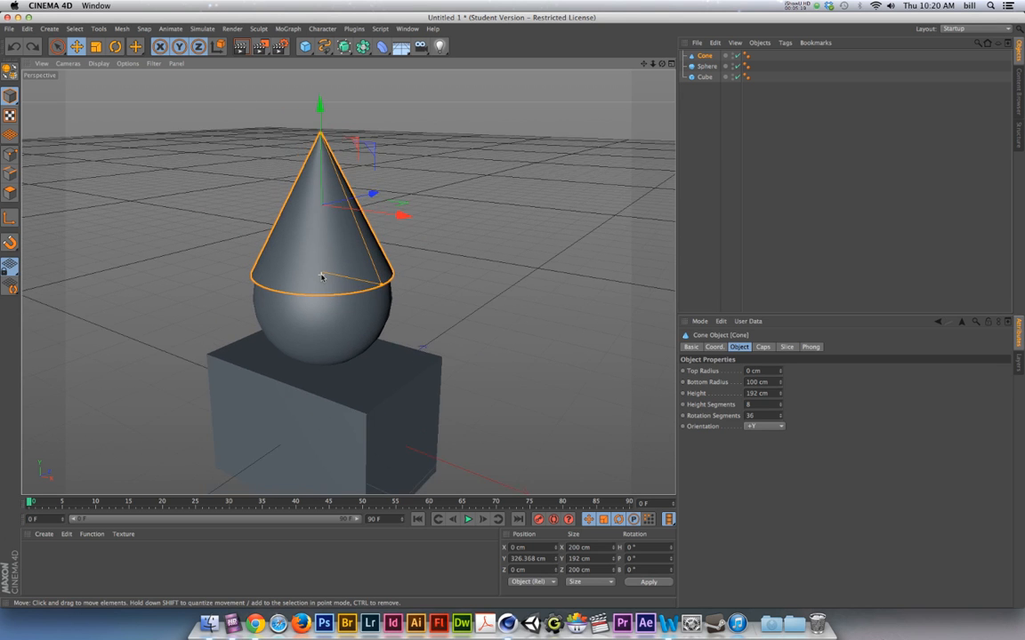
scroll(321, 278, down, 3)
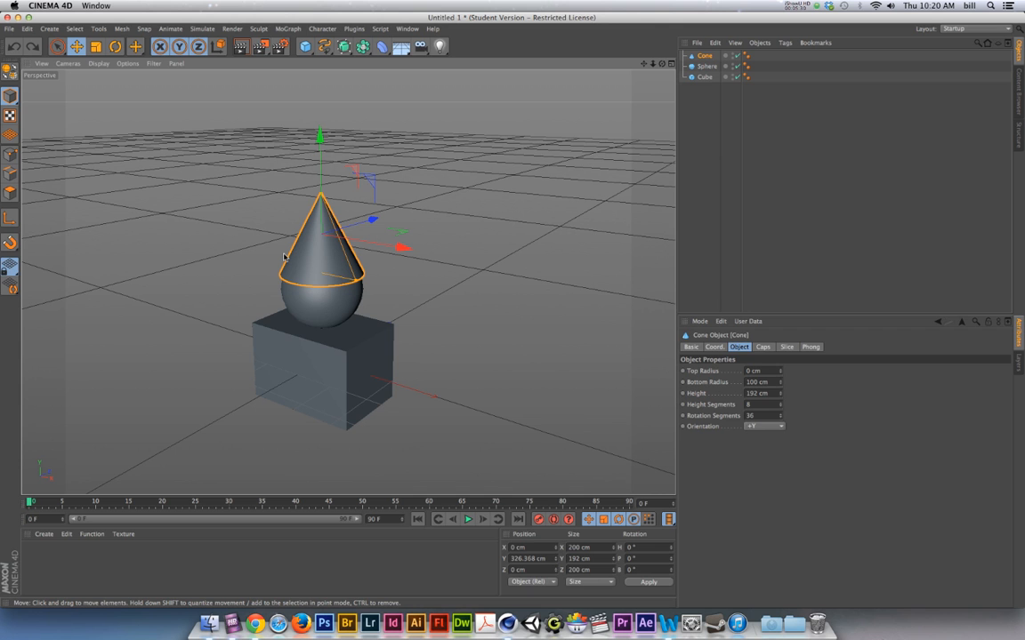
- Reposition, slightly orbit and zoom the perspective view to inspect the stacked primitives from farther away
mouse_move(283, 257)
alt+middle_down()
mouse_move(334, 283)
mouse_move(345, 250)
mouse_move(348, 262)
mouse_move(296, 273)
alt+middle_up()
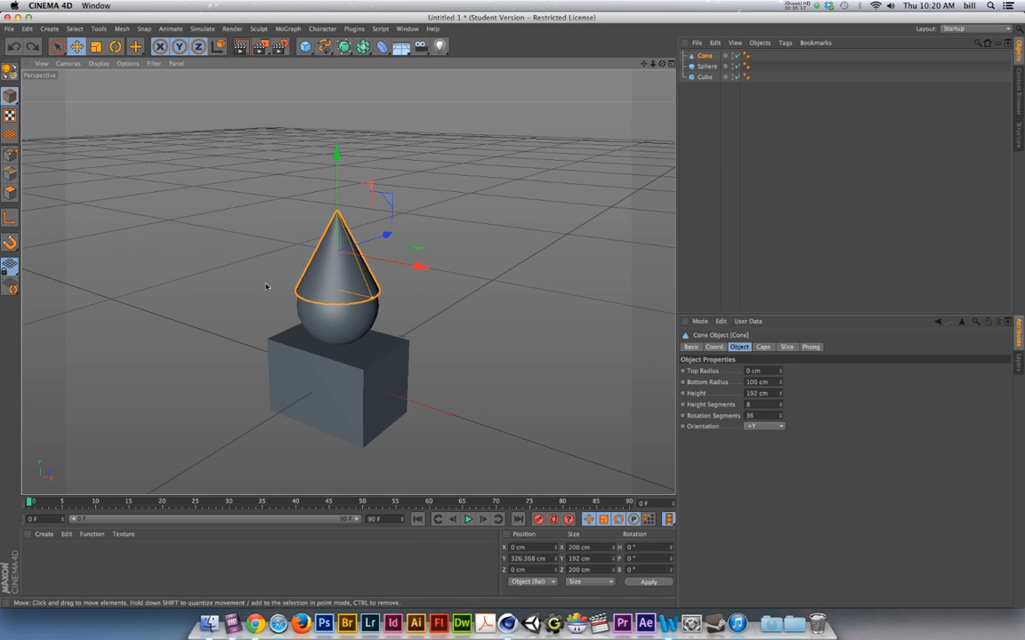
alt+middle_drag(286, 271, 290, 234)
alt+right_drag(290, 257, 222, 247)
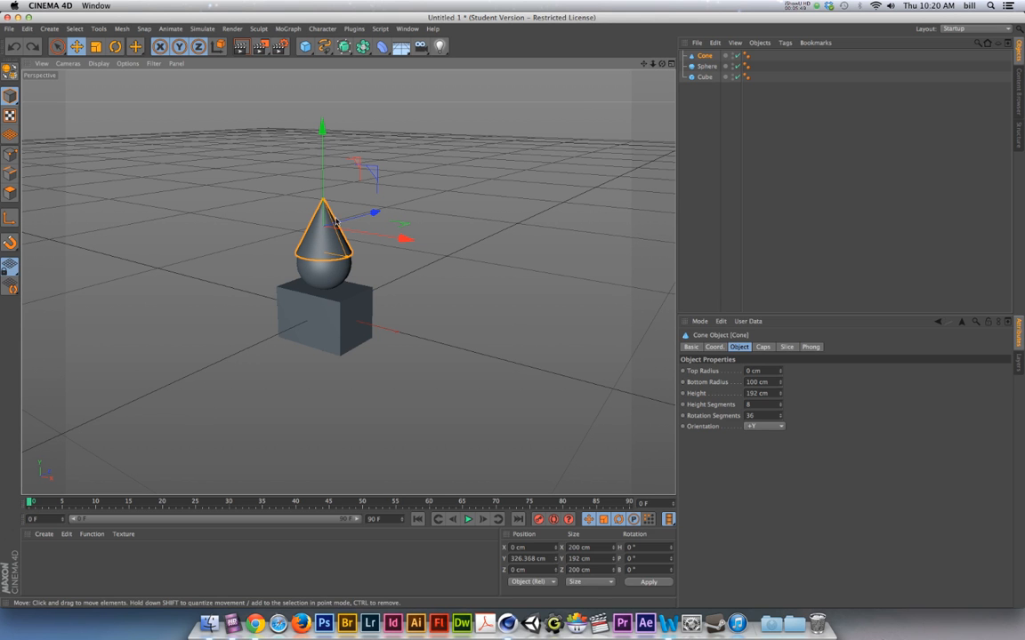
alt+drag(331, 223, 314, 218)
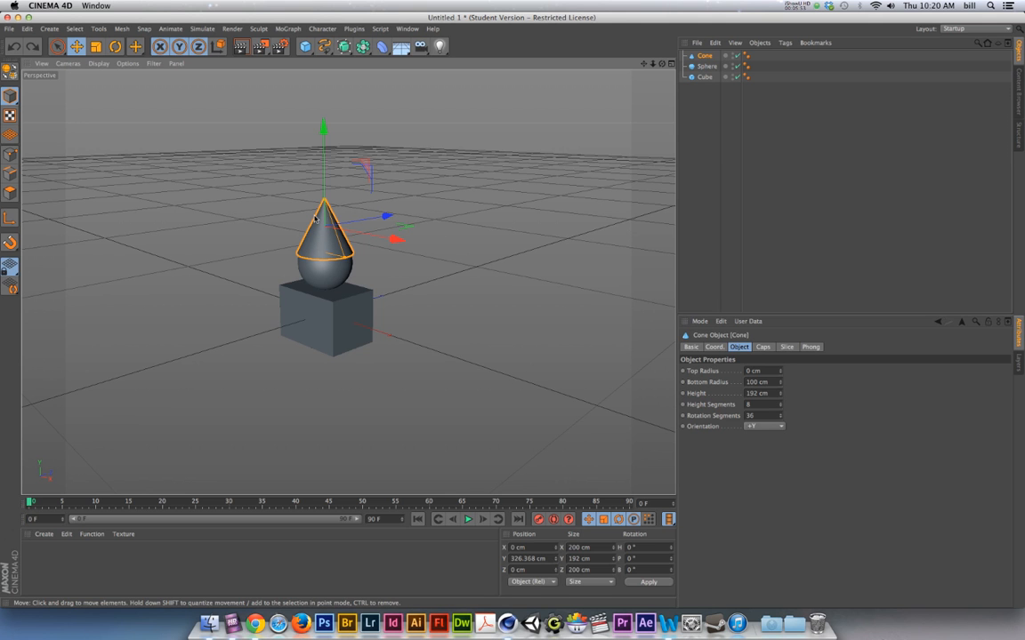
scroll(315, 246, up, 4)
scroll(315, 247, down, 2)
scroll(316, 247, up, 2)
scroll(315, 248, down, 3)
scroll(316, 247, up, 3)
scroll(316, 249, down, 3)
scroll(318, 251, up, 2)
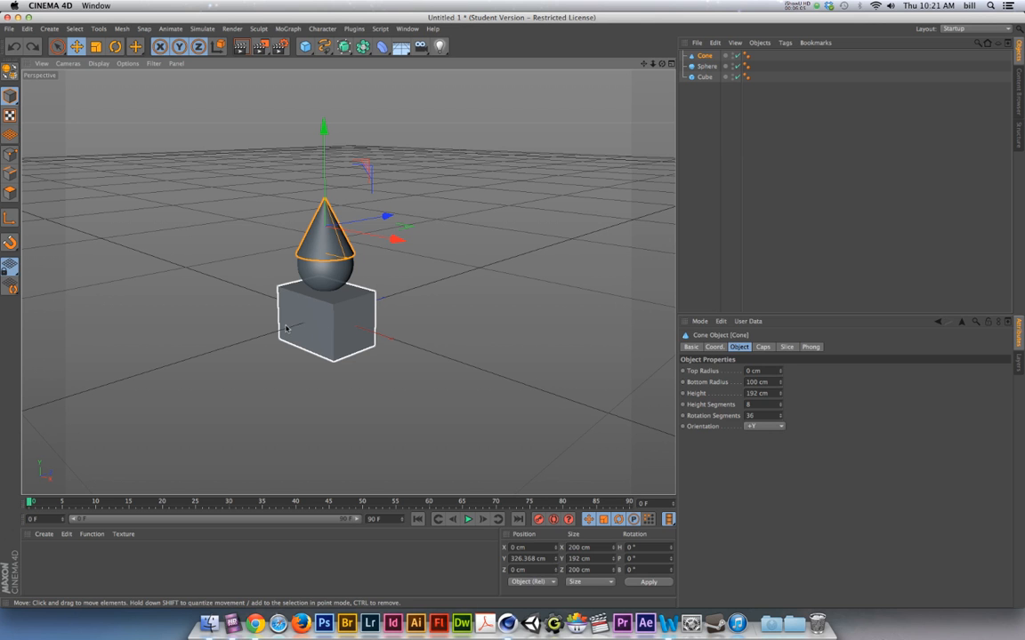
- Orbit around the stacked primitives to examine them from below, from above and from the side
alt+drag(286, 329, 241, 277)
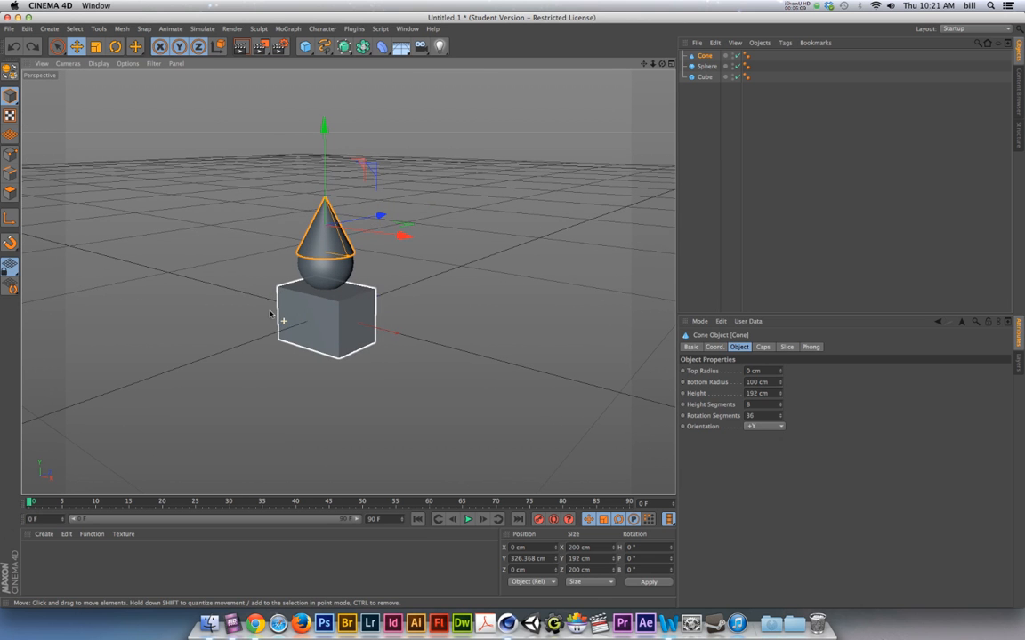
scroll(320, 318, up, 3)
scroll(320, 317, up, 2)
scroll(320, 318, down, 4)
alt+drag(315, 318, 340, 326)
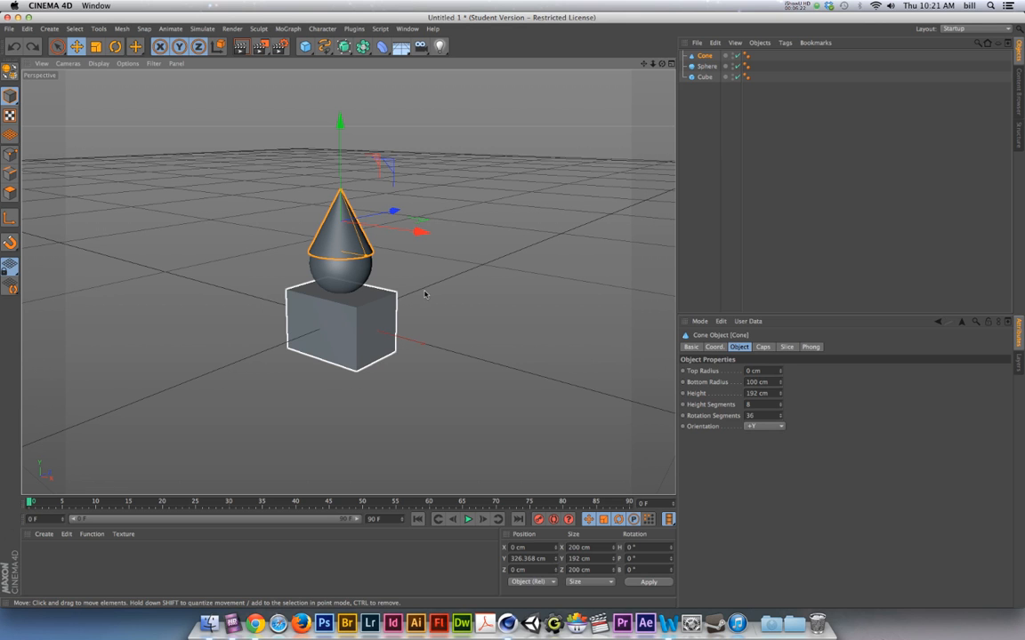
alt+drag(361, 321, 670, 390)
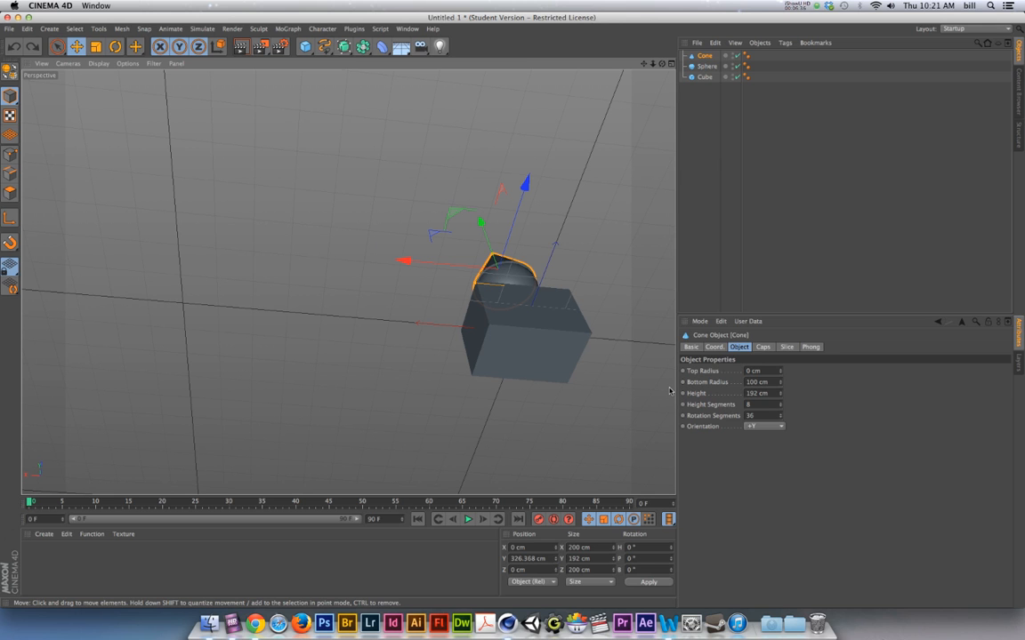
alt+drag(670, 389, 200, 224)
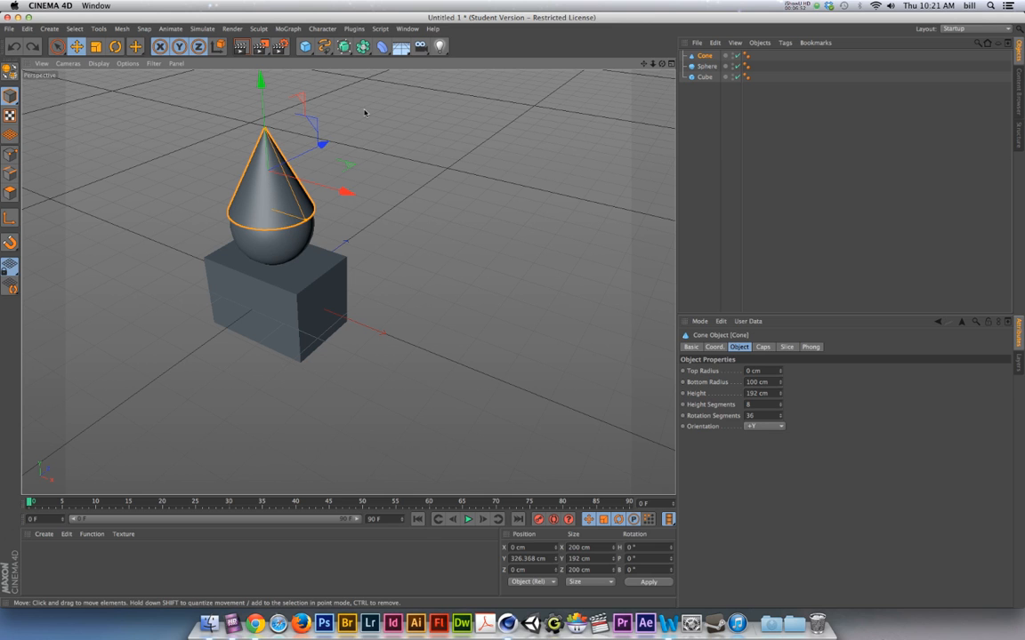
alt+drag(346, 193, 428, 199)
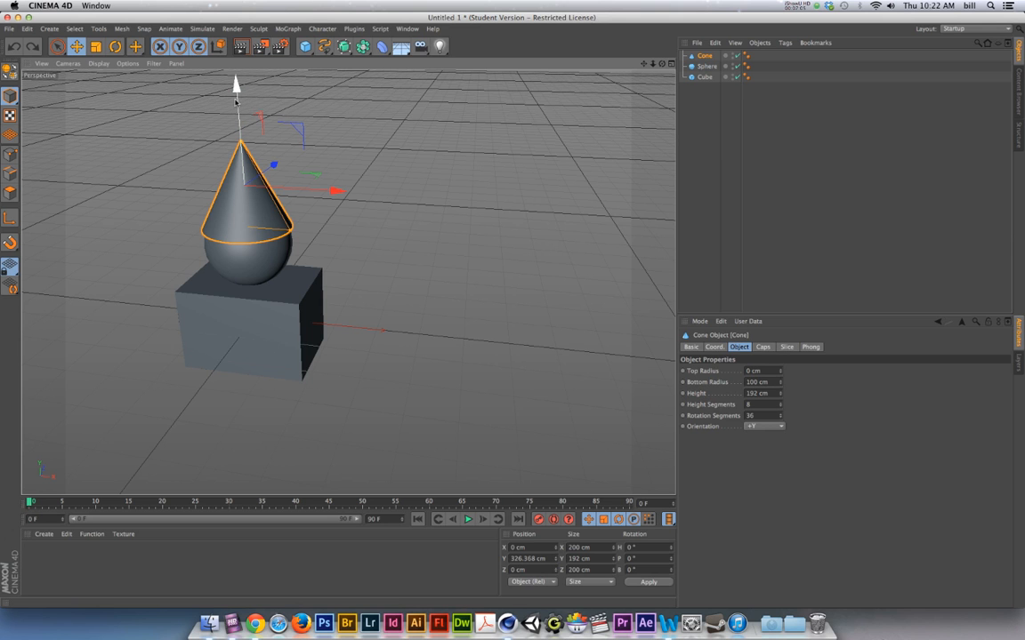
- Orbit the perspective view upside down and back upright around the stack, ending at a raised three-quarter view
alt+drag(348, 281, 375, 411)
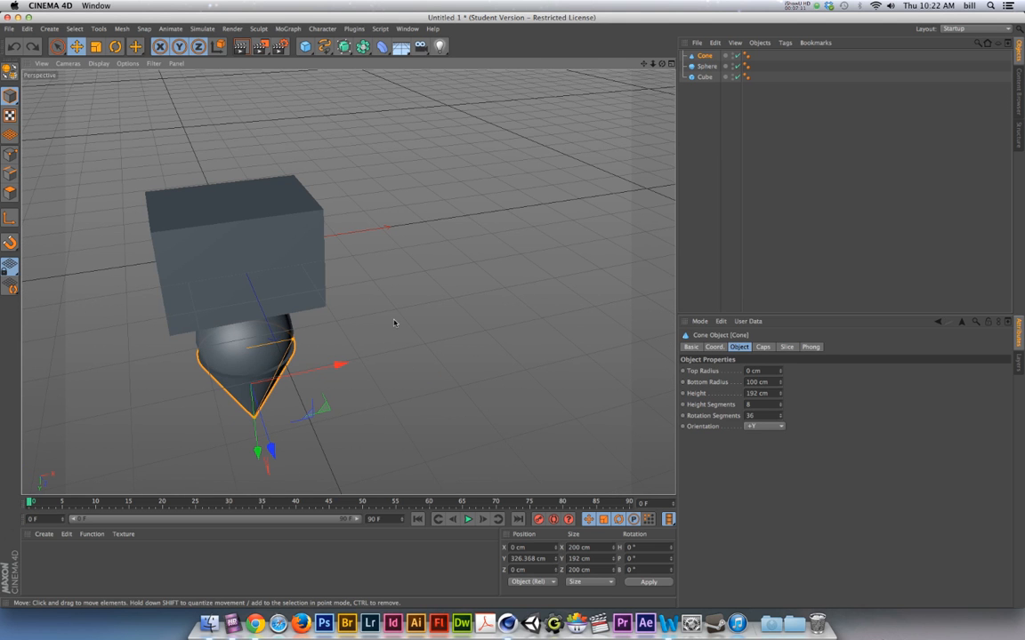
alt+drag(366, 172, 348, 283)
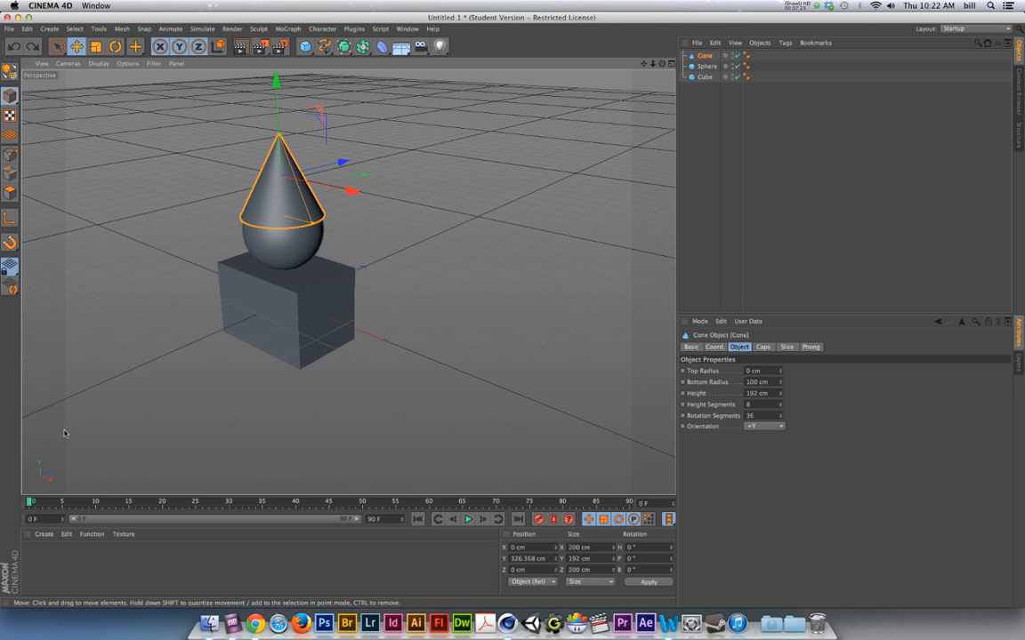
alt+drag(54, 462, 266, 381)
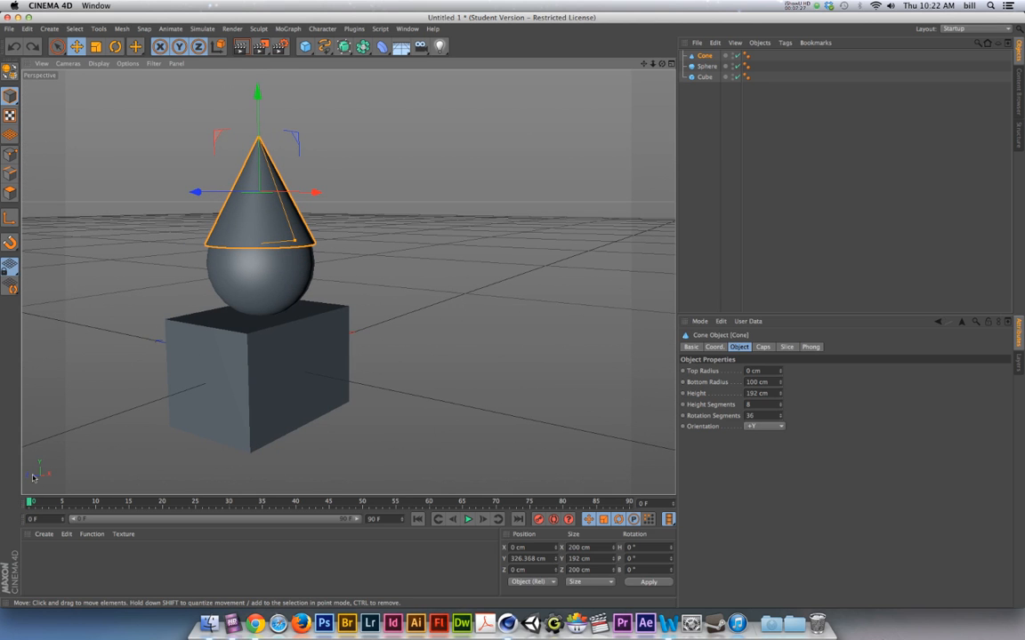
alt+drag(298, 433, 144, 438)
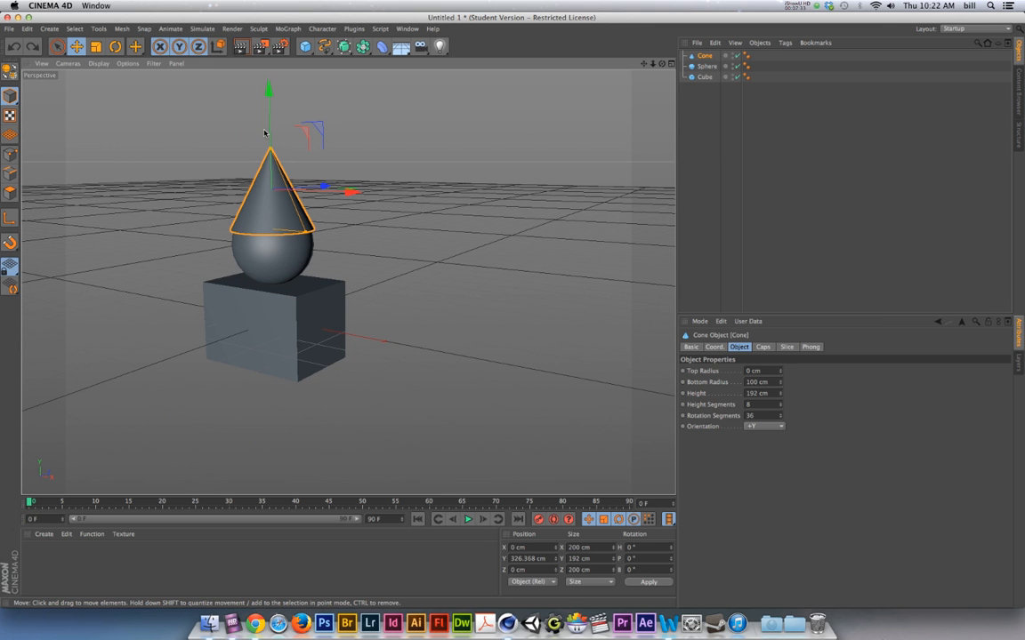
alt+drag(193, 198, 210, 256)
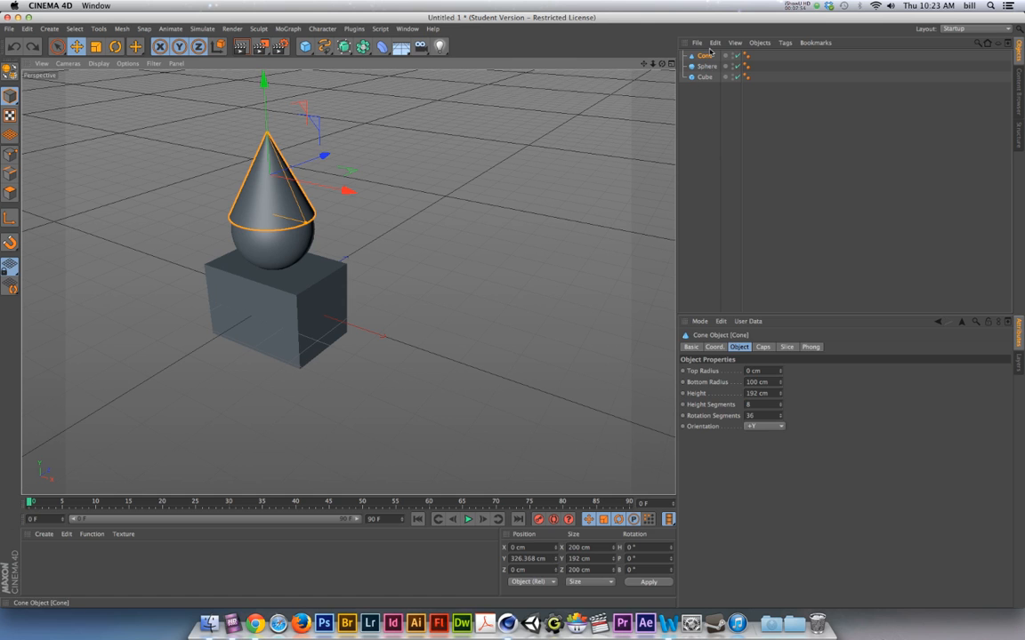
- Select the cube, sphere and cone in turn to compare their Y positions and object properties, ending with the cone selected
click(705, 77)
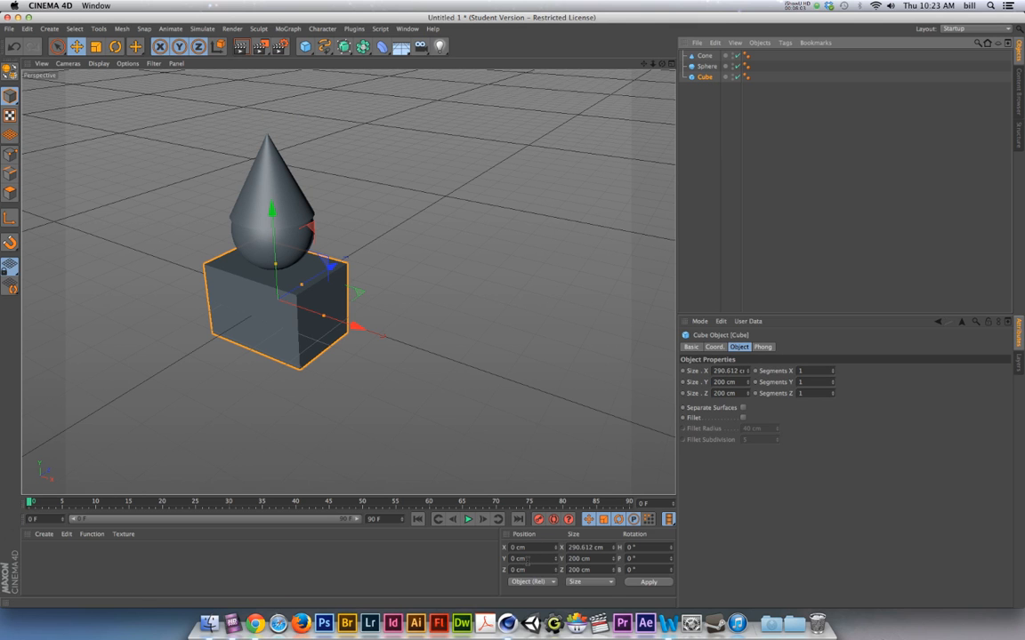
drag(527, 559, 508, 559)
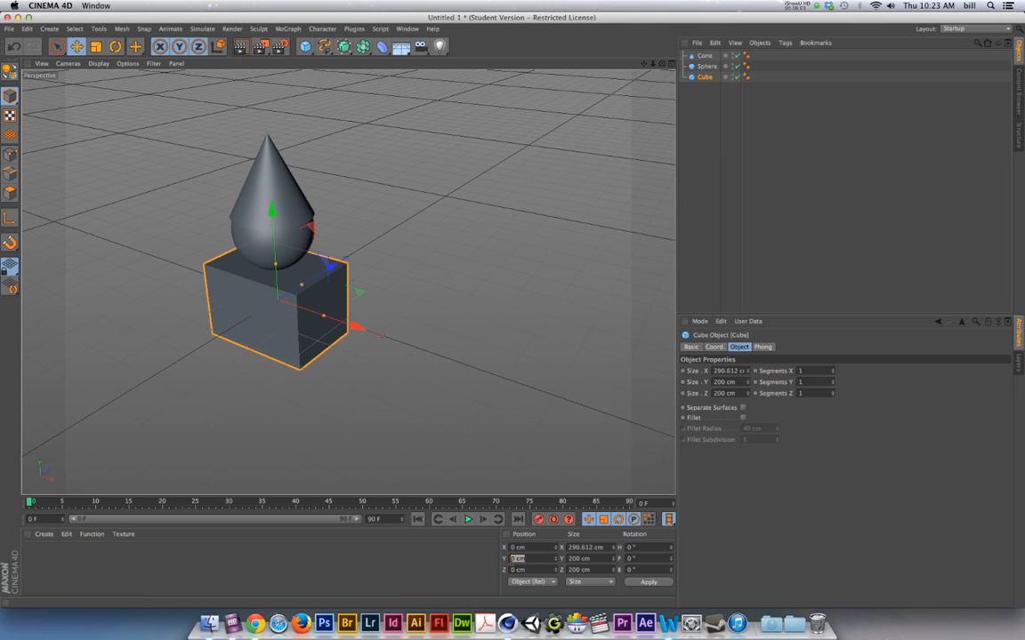
click(705, 66)
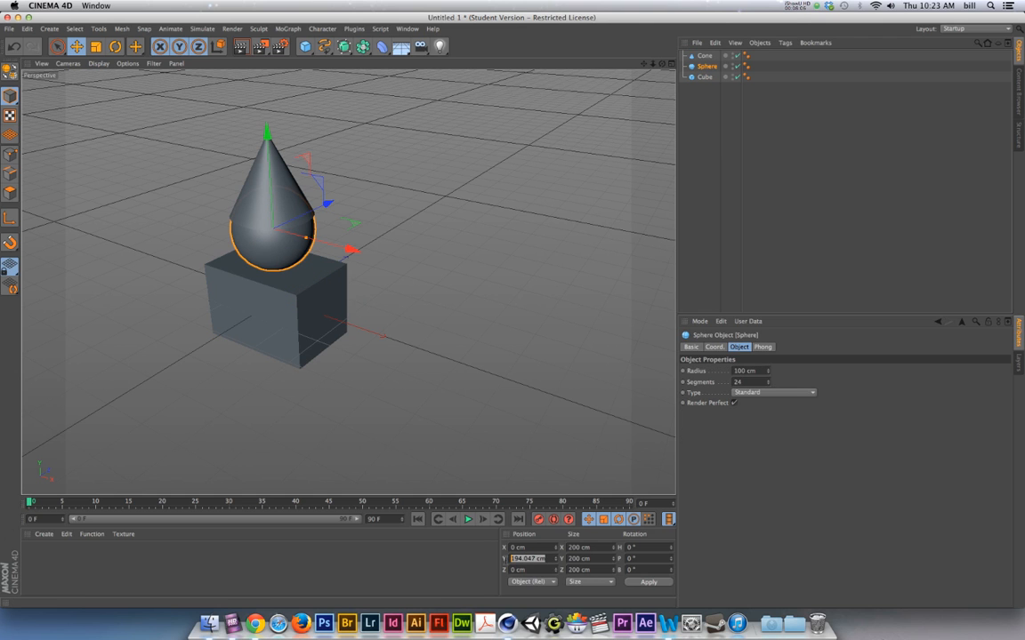
click(704, 56)
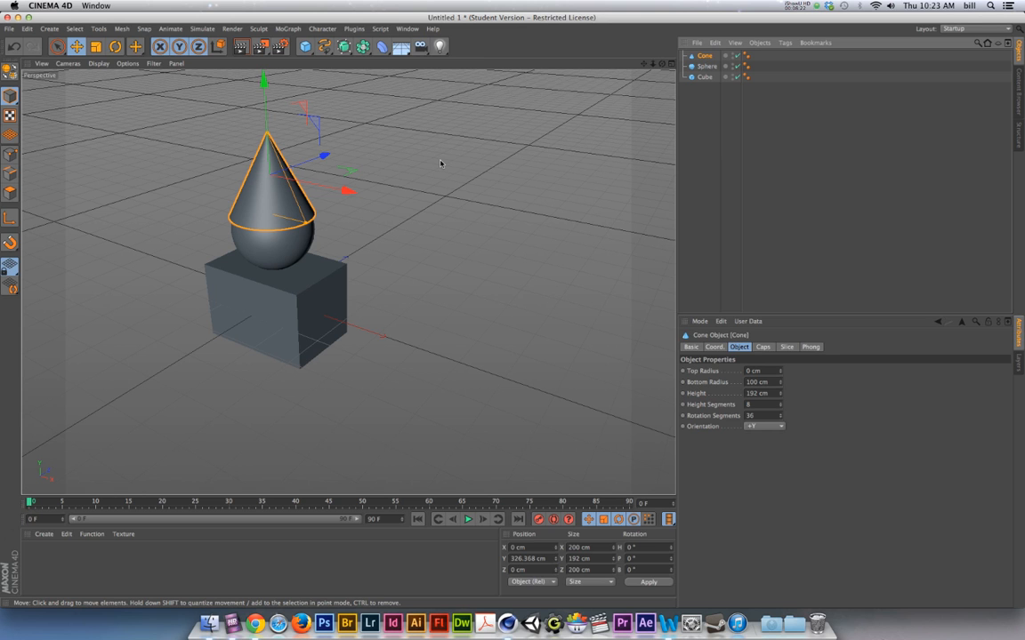
click(707, 67)
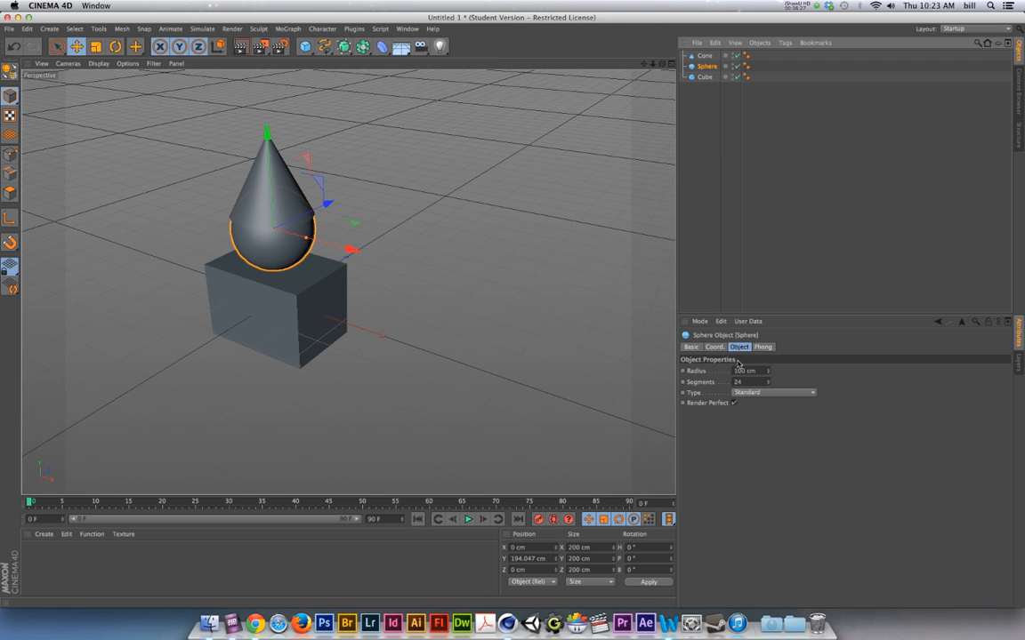
click(705, 56)
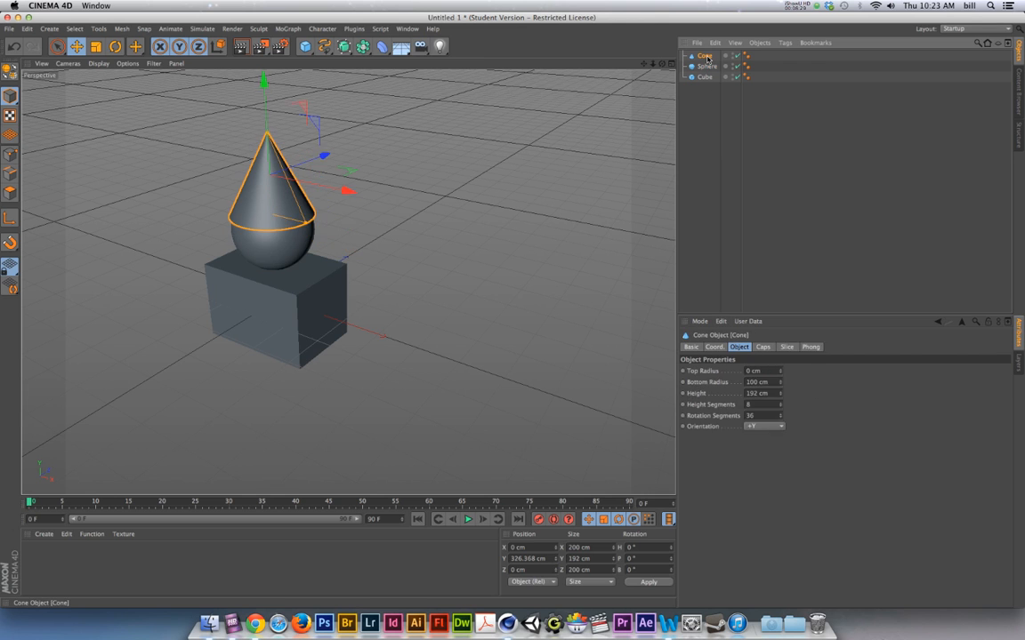